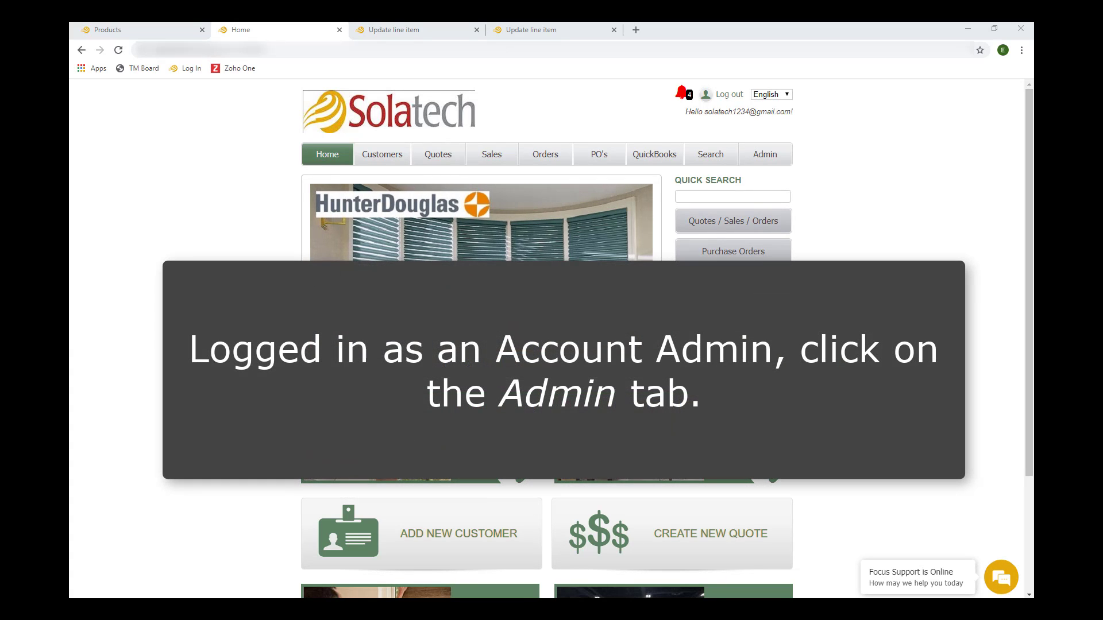
# Step: Open the account's product settings and list the Horizons Window Fashions products and the styles of HRZ - Custom Drapery Side Panels
pyautogui.click(763, 155)
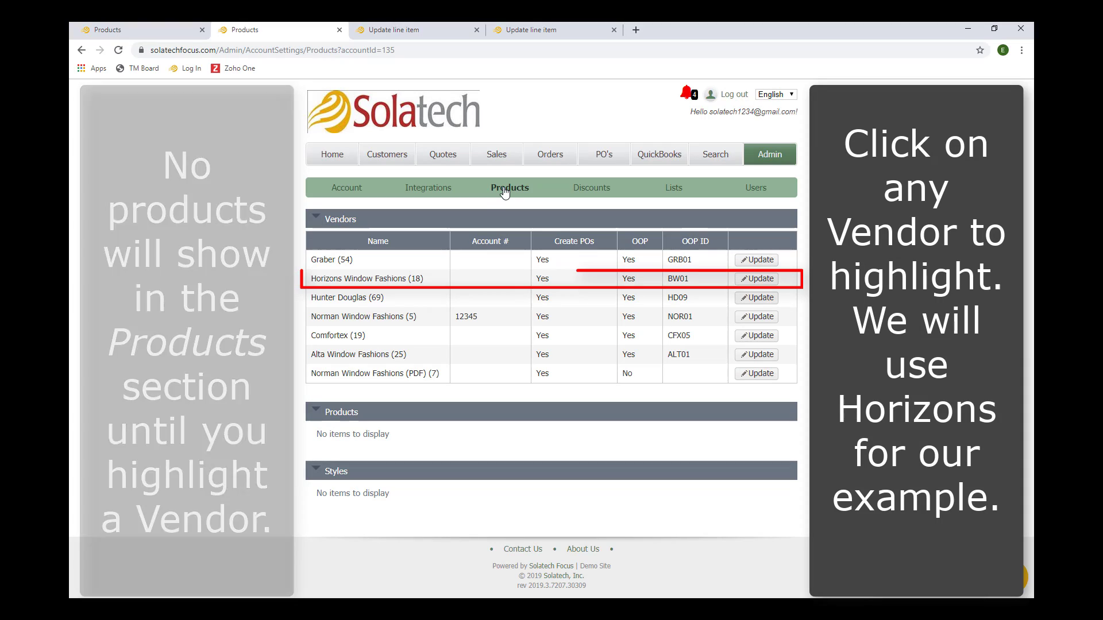
pyautogui.click(387, 281)
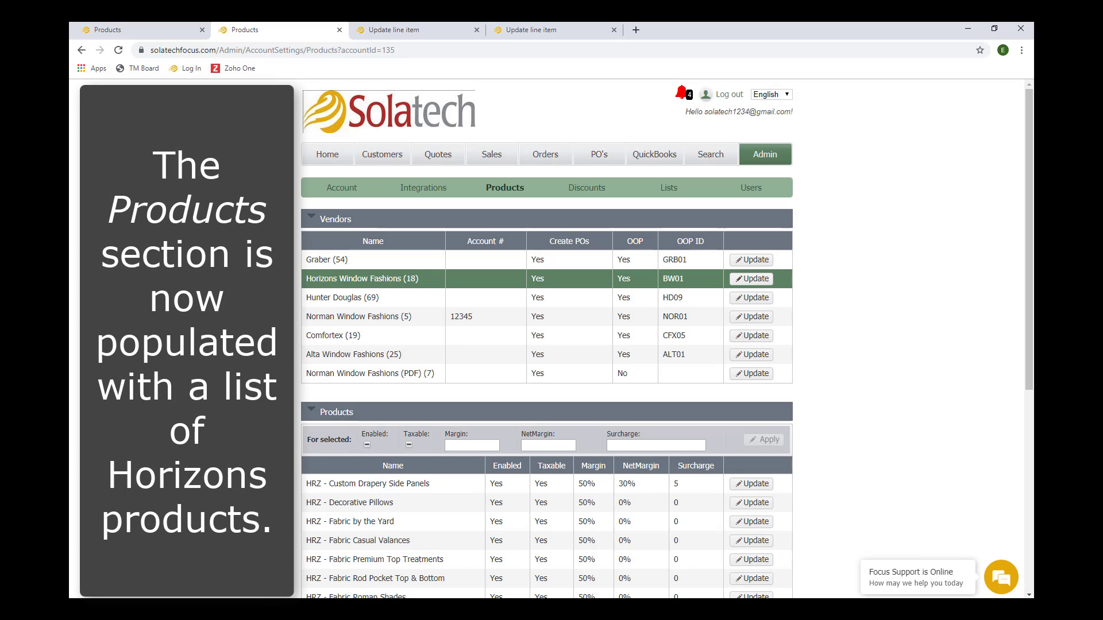
pyautogui.scroll(-4, 546, 339)
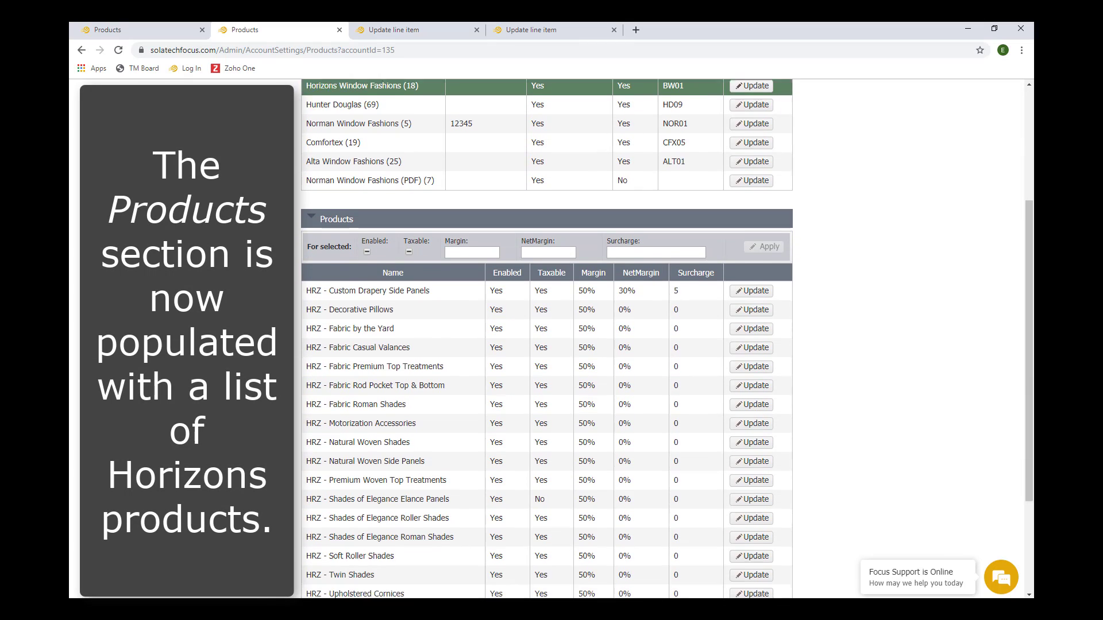
pyautogui.scroll(-3, 183, 371)
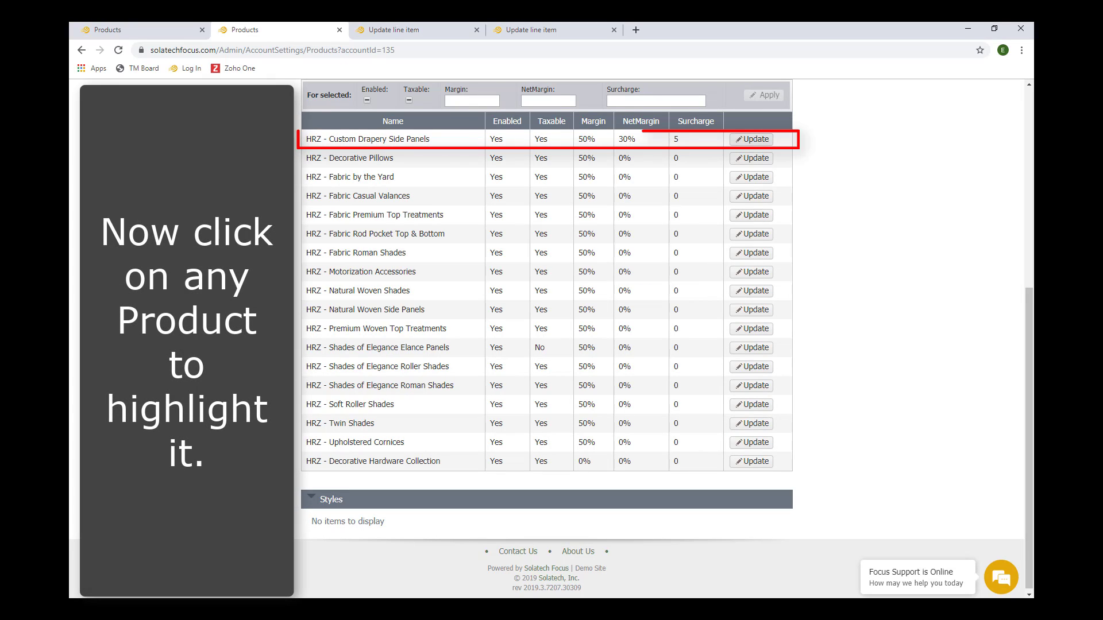
pyautogui.click(399, 140)
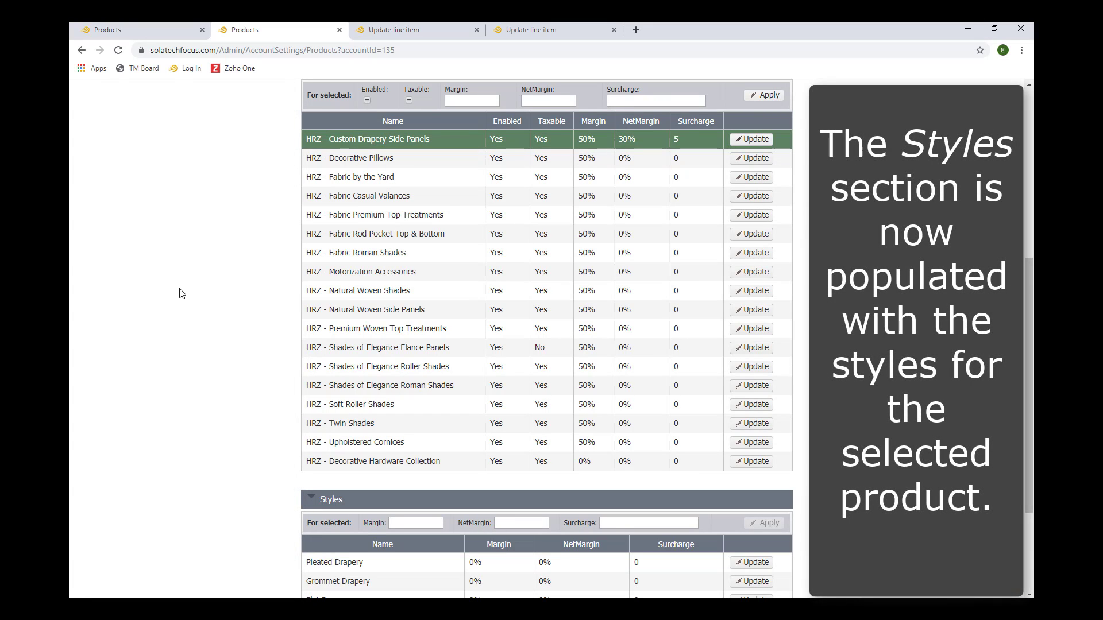
pyautogui.scroll(-3, 180, 295)
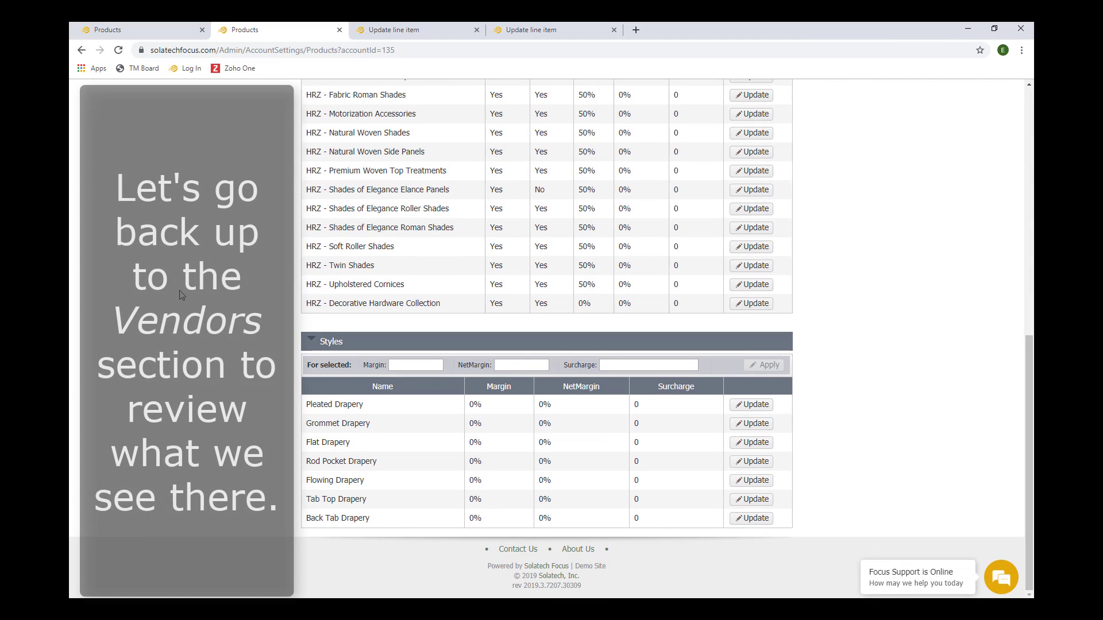
# Step: Enter the vendor account number for Horizons Window Fashions and save the vendor row
pyautogui.scroll(4, 546, 339)
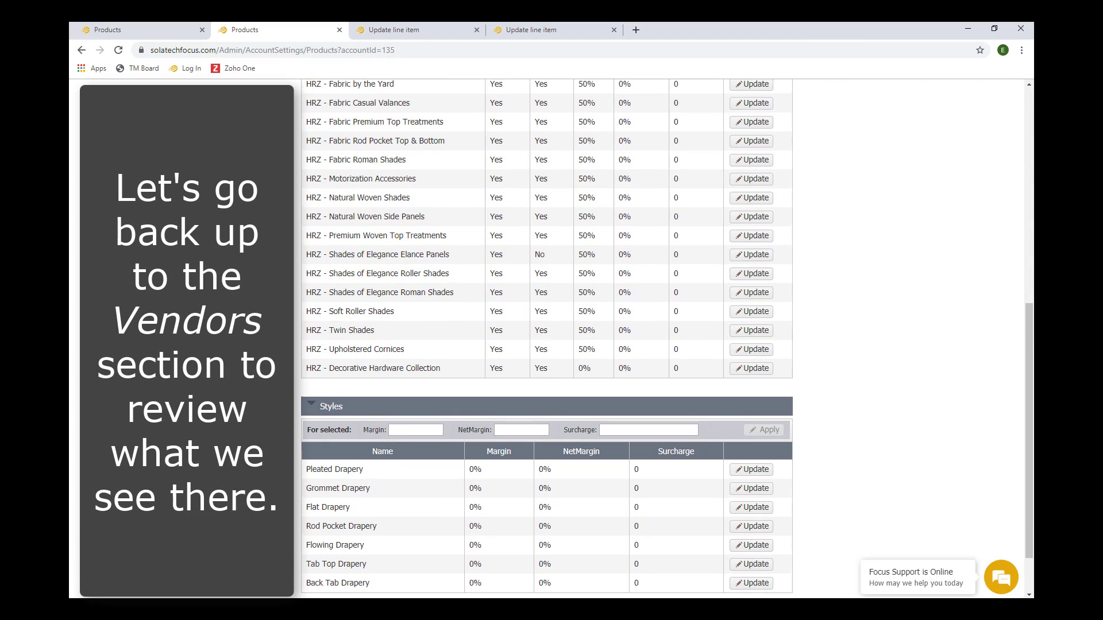
pyautogui.scroll(5, 180, 295)
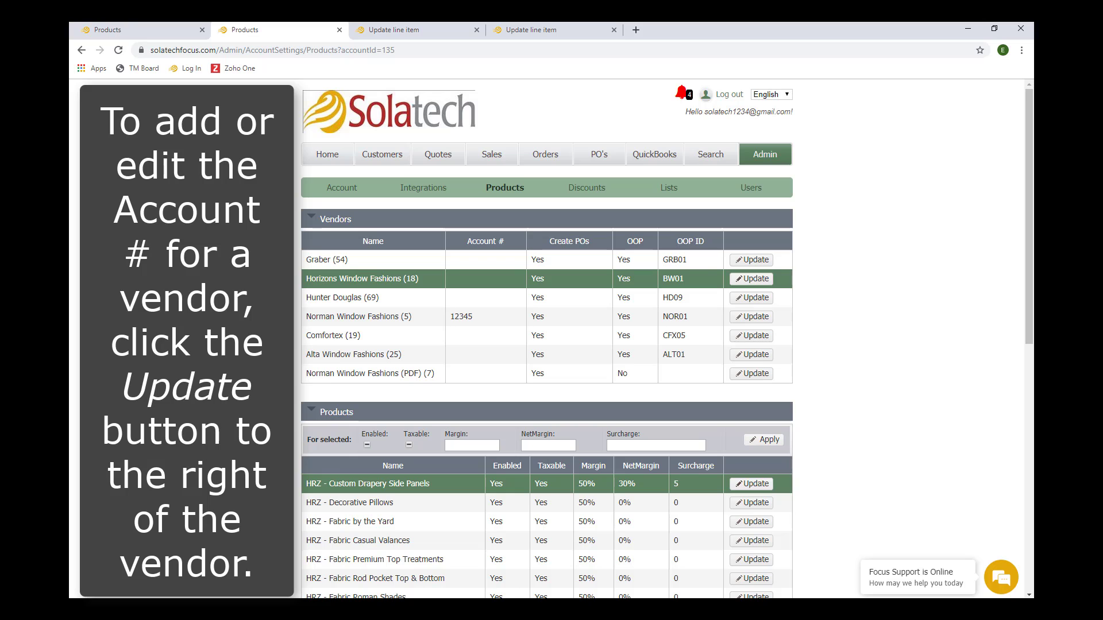
pyautogui.click(761, 280)
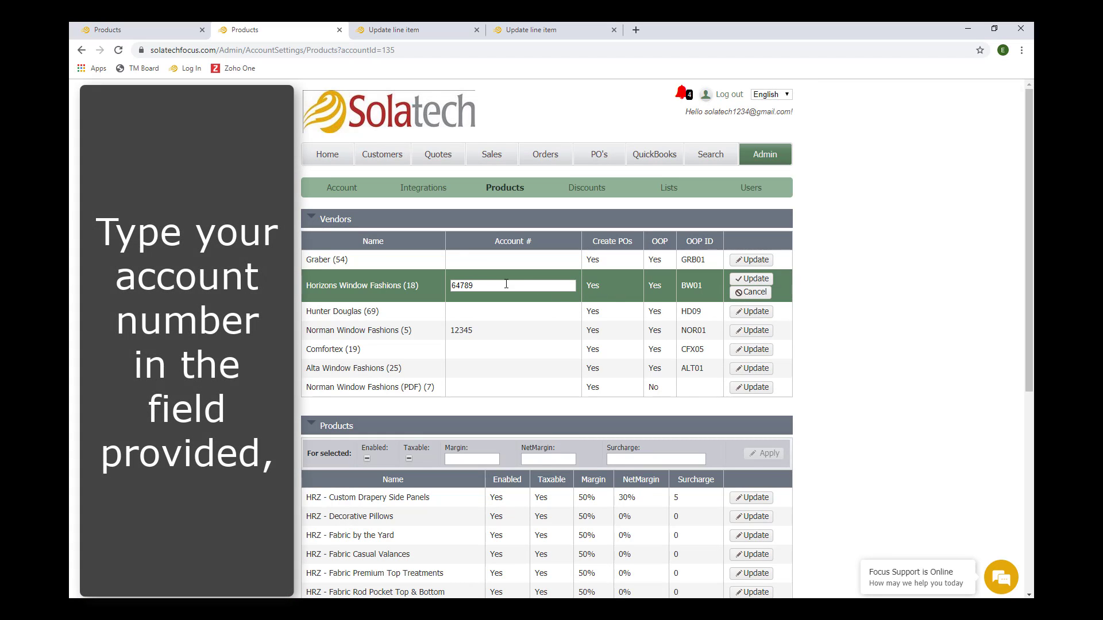
pyautogui.click(756, 279)
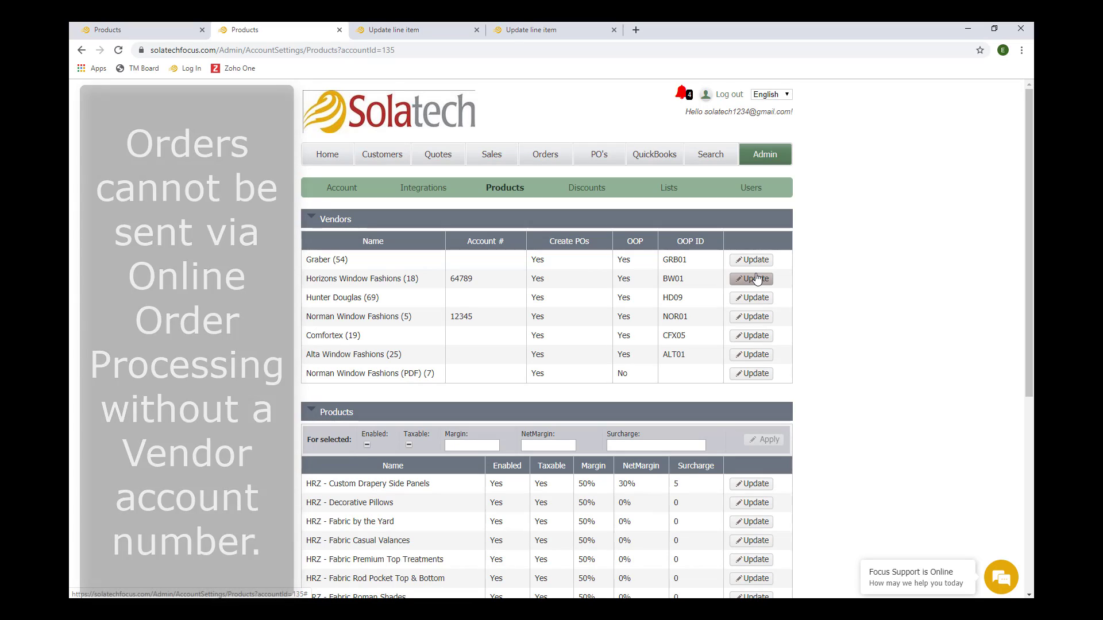
# Step: Review the editable settings of HRZ - Custom Drapery Side Panels and the quote line item showing it disabled, then save the product row
pyautogui.scroll(-3, 707, 279)
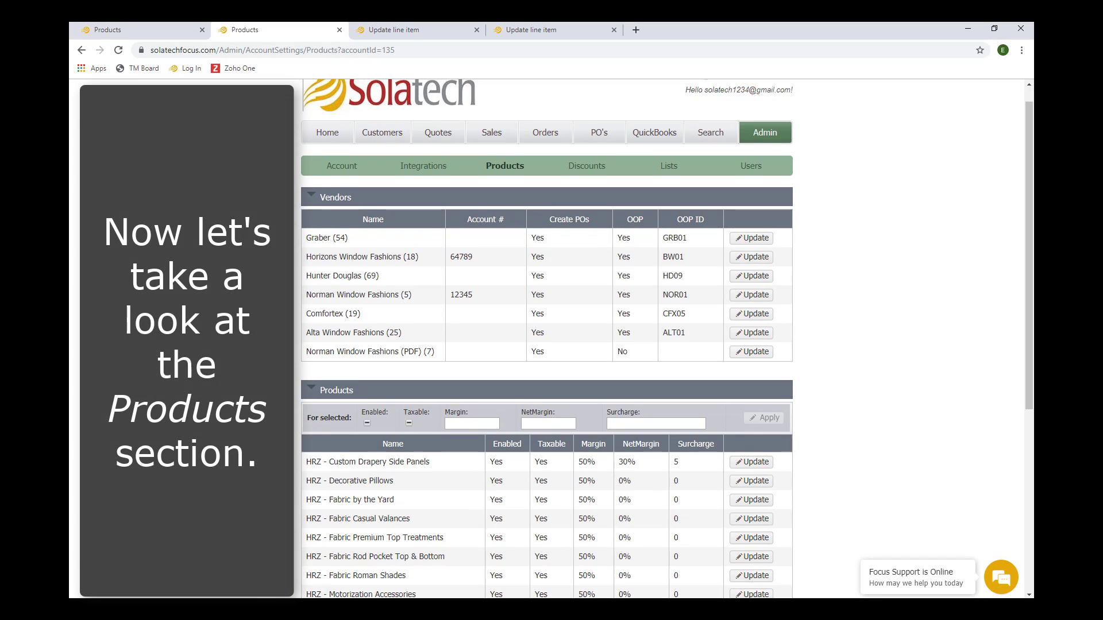
pyautogui.scroll(-2, 200, 307)
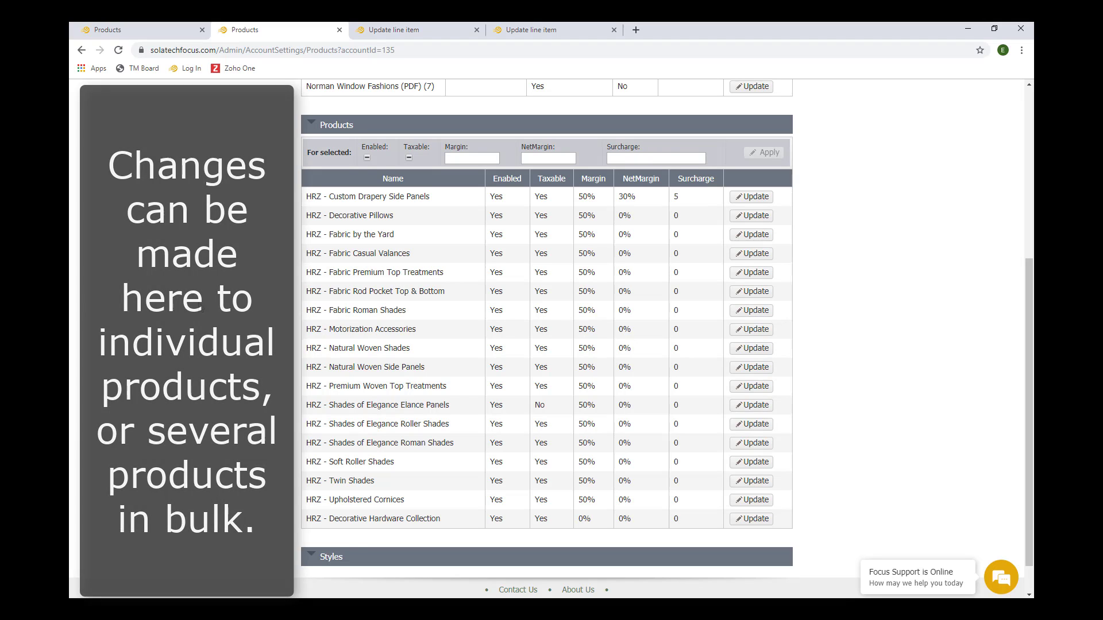
pyautogui.click(754, 197)
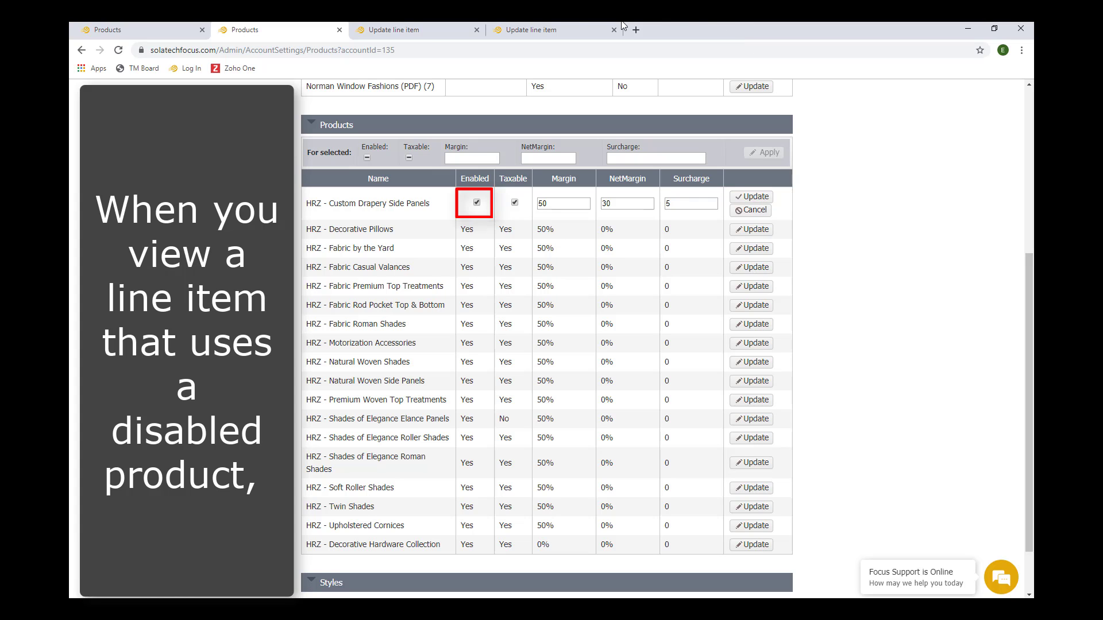
pyautogui.click(404, 28)
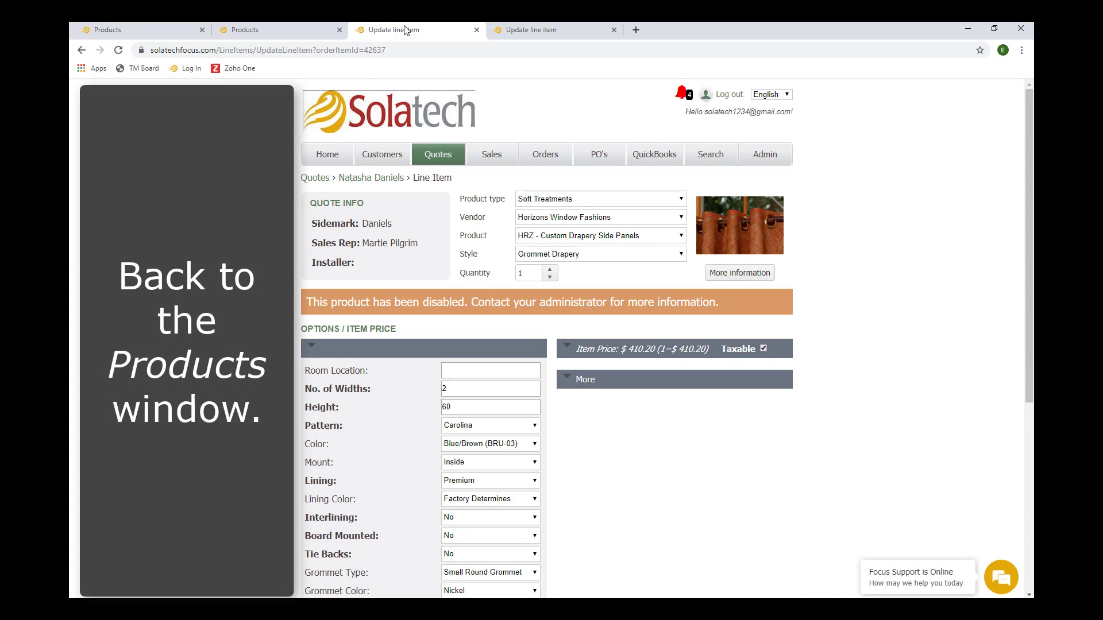
pyautogui.click(276, 29)
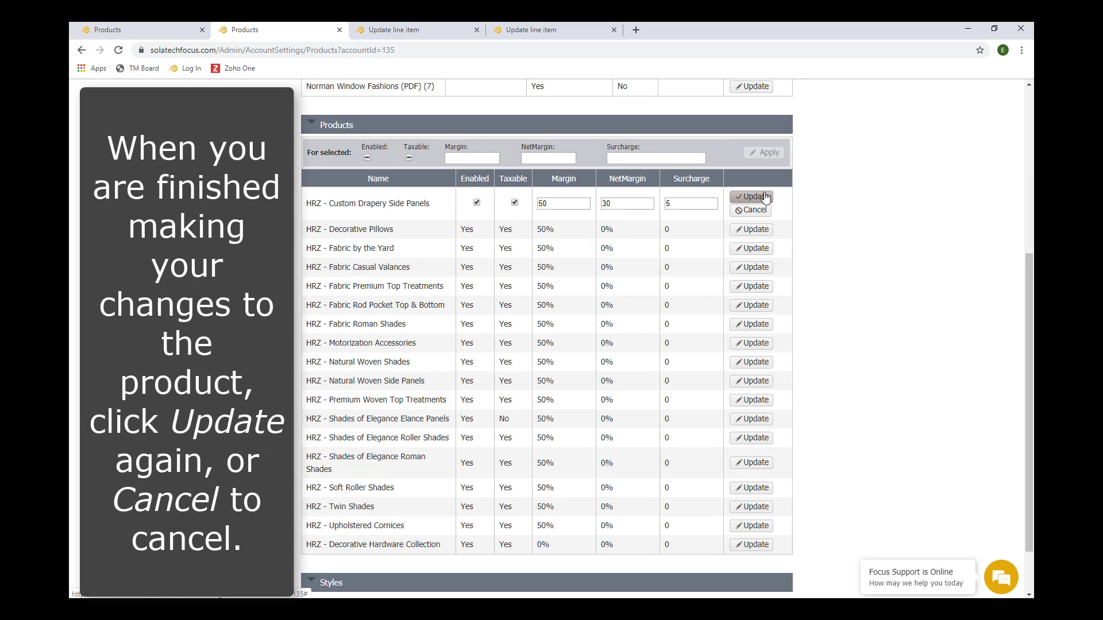
pyautogui.click(757, 197)
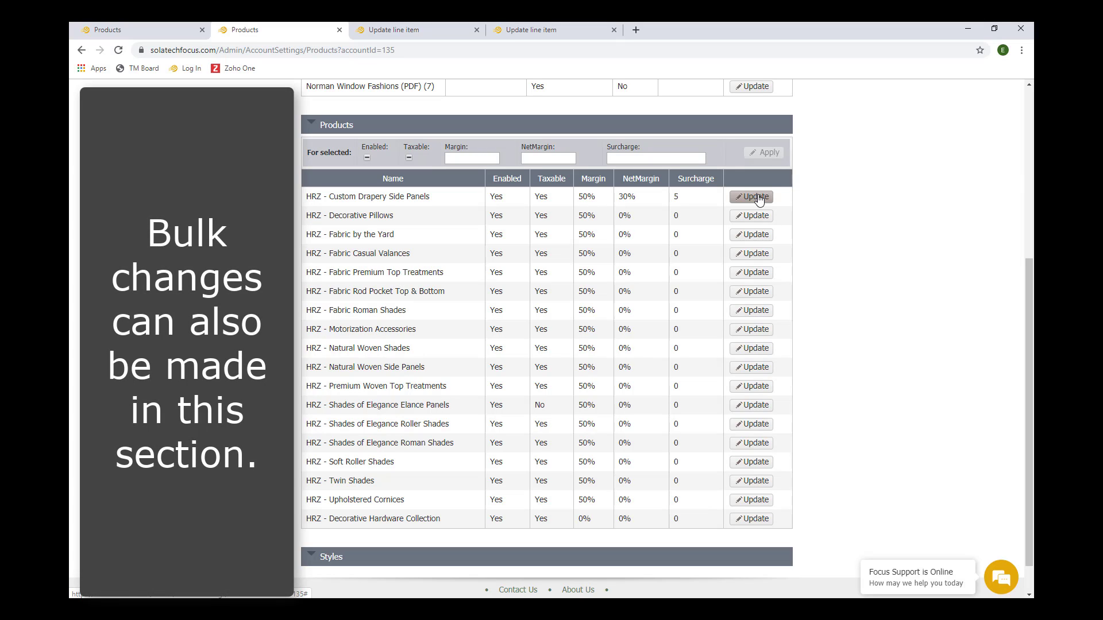
# Step: Set the margin to 55% in bulk for all Horizons products from HRZ - Decorative Pillows through HRZ - Decorative Hardware Collection
pyautogui.click(349, 217)
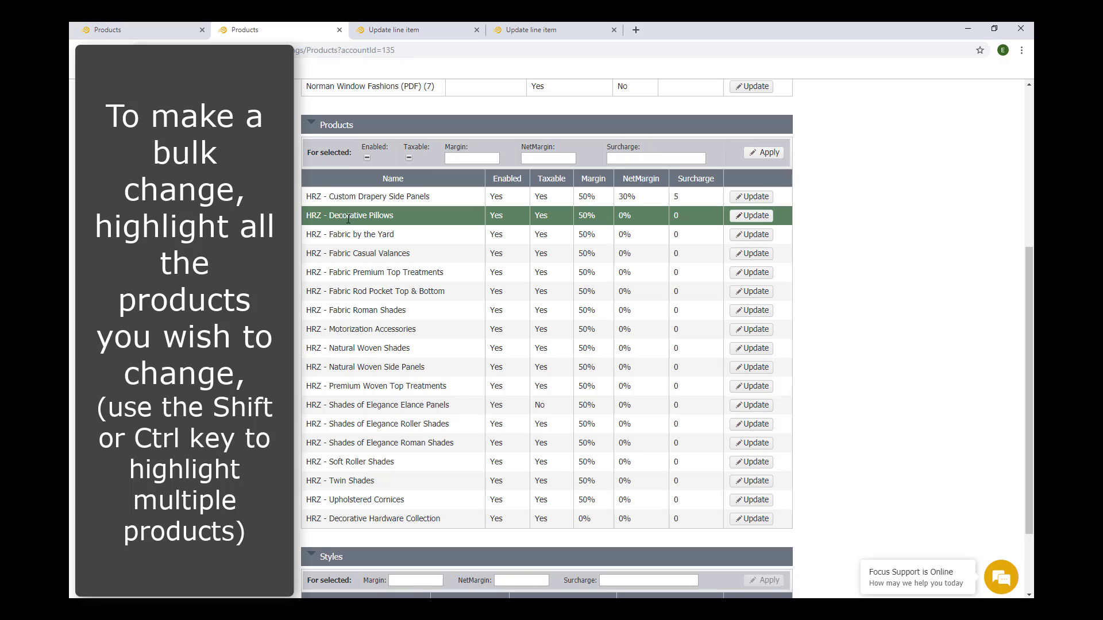
pyautogui.keyDown('shift'); pyautogui.click(381, 524); pyautogui.keyUp('shift')
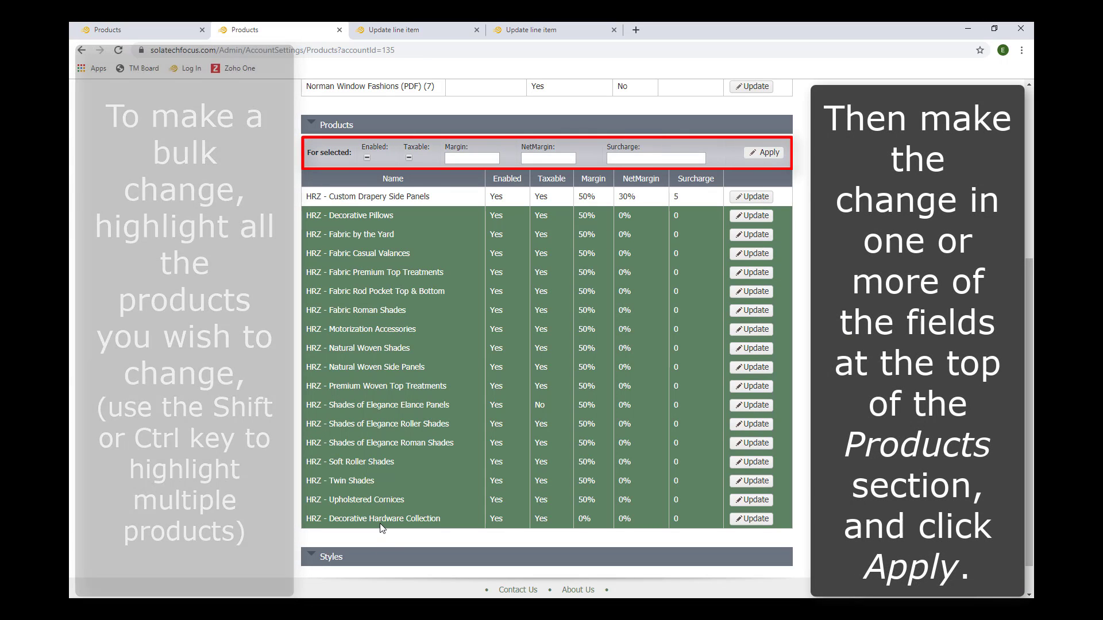
pyautogui.click(472, 158)
pyautogui.write('55')
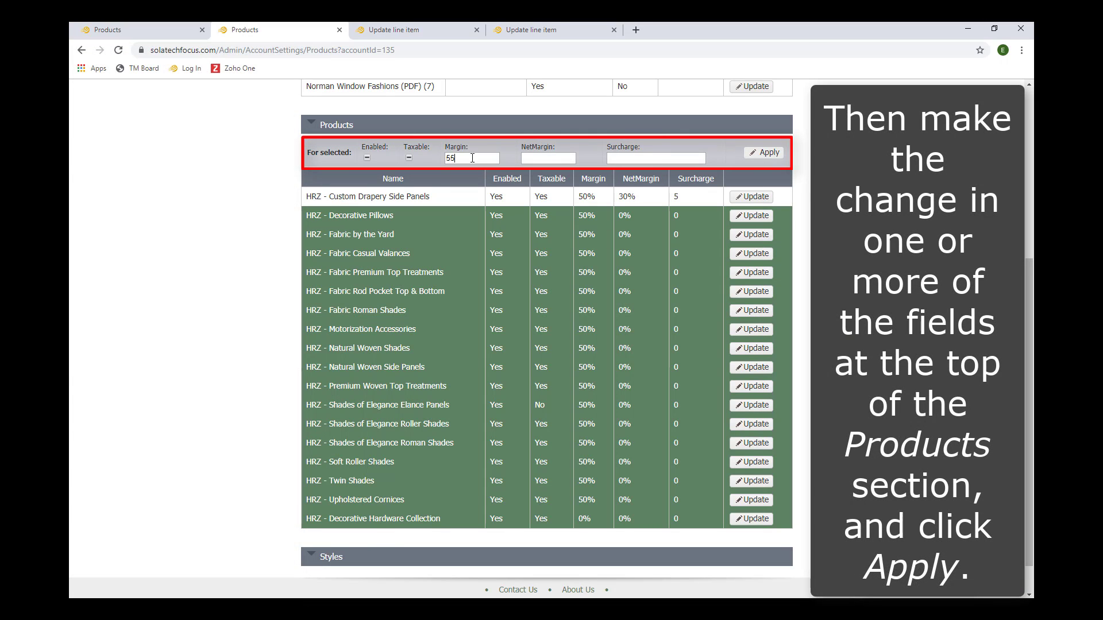
pyautogui.click(764, 155)
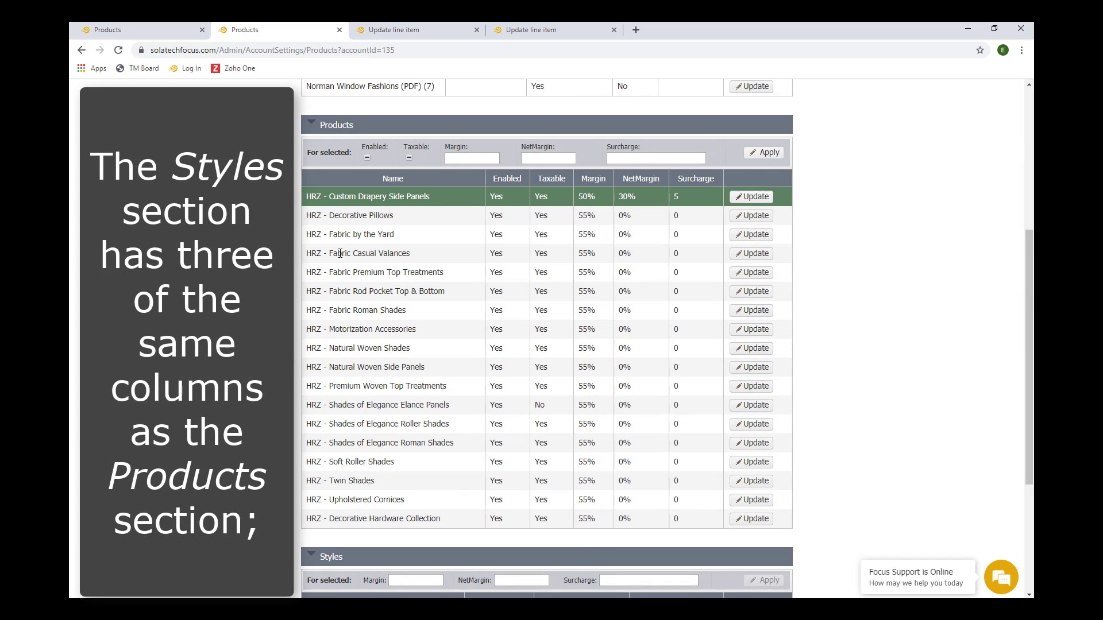
# Step: Apply a surcharge of 10 to all styles from Pleated Drapery through Back Tab Drapery, and check the item surcharge in the quote line item
pyautogui.scroll(-4, 345, 241)
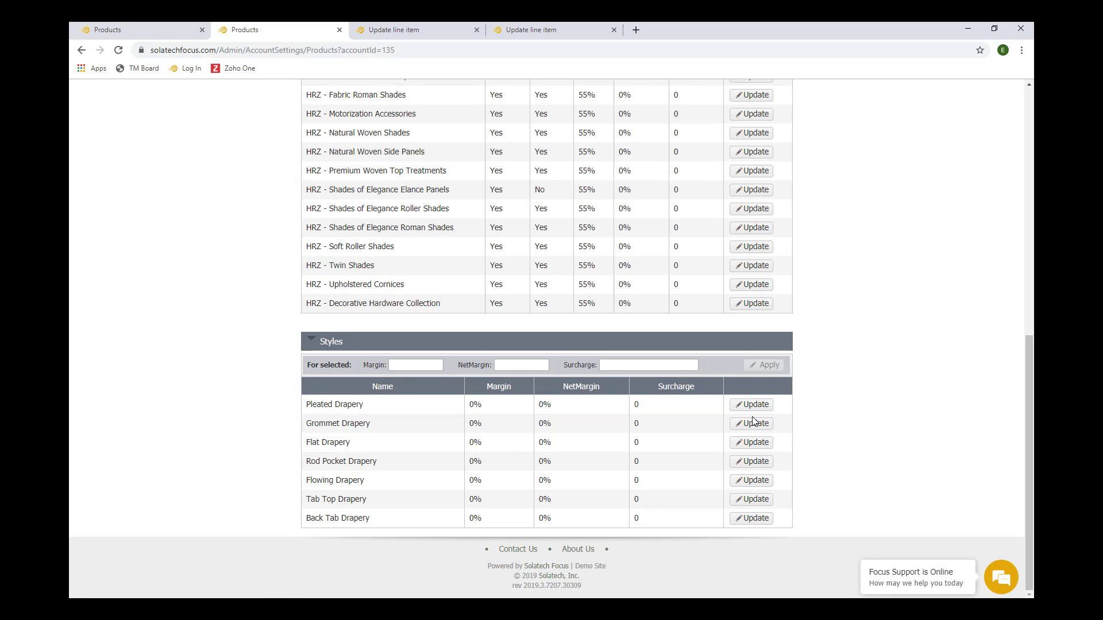
pyautogui.click(363, 406)
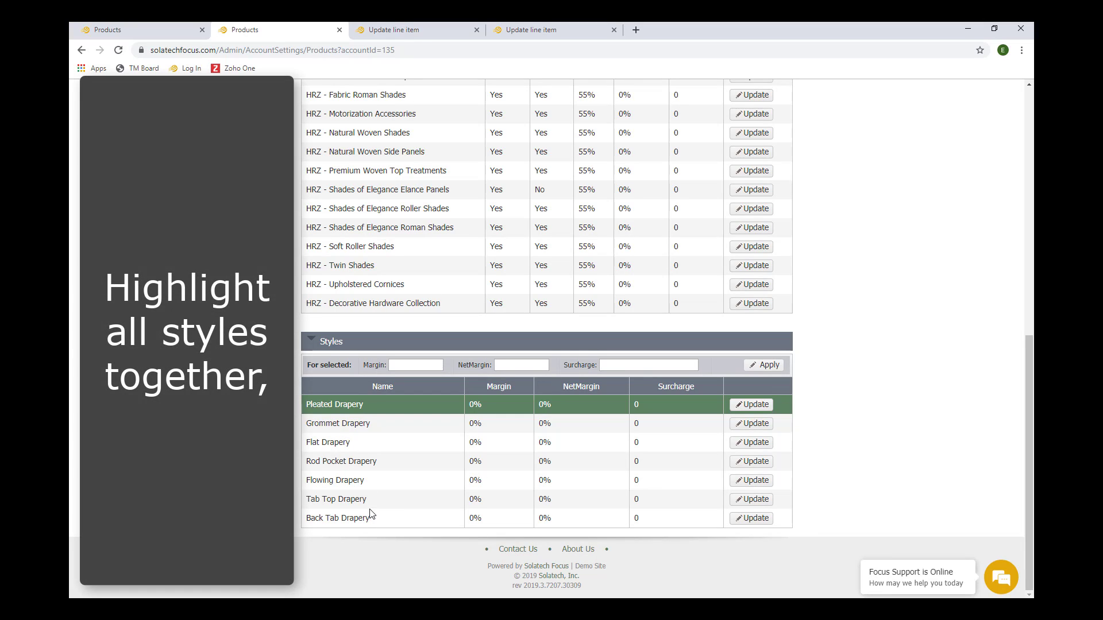
pyautogui.keyDown('shift'); pyautogui.click(366, 519); pyautogui.keyUp('shift')
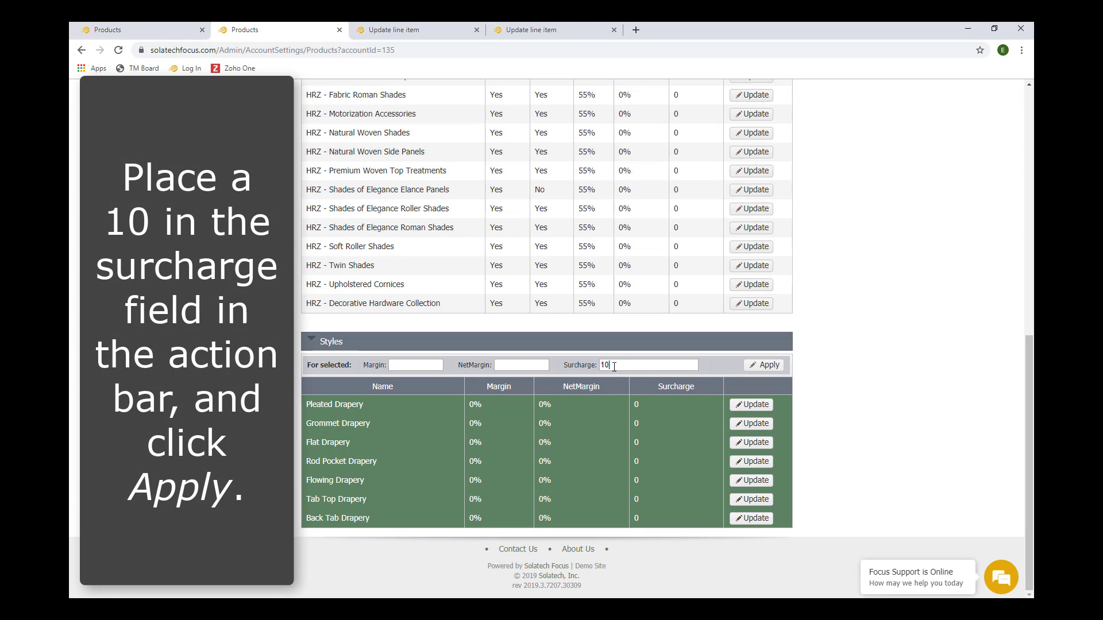
pyautogui.click(765, 365)
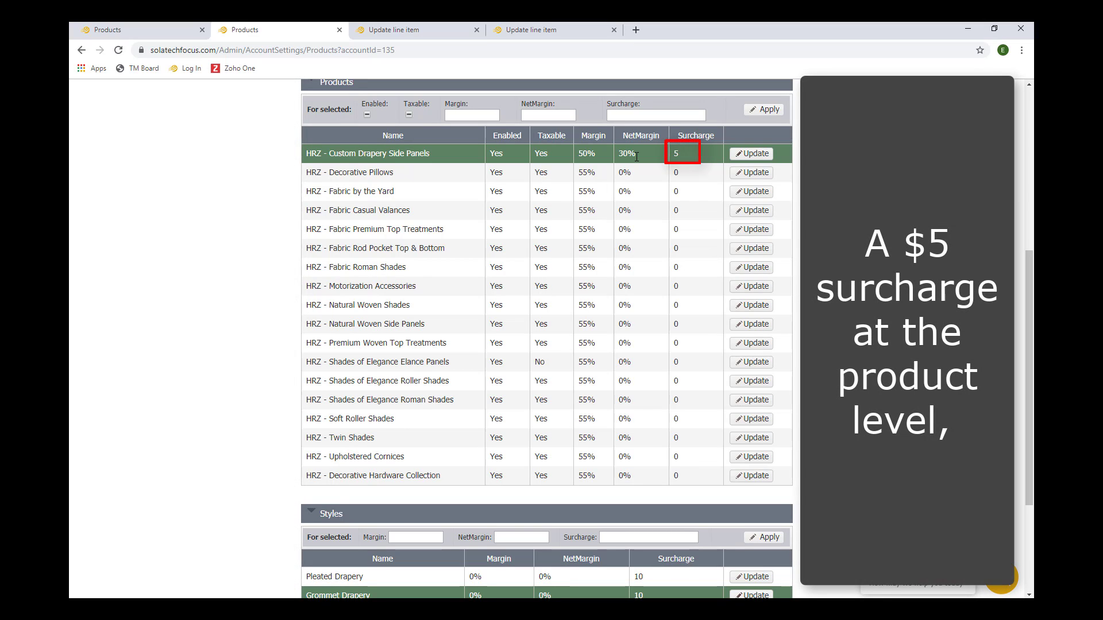
pyautogui.scroll(-3, 216, 350)
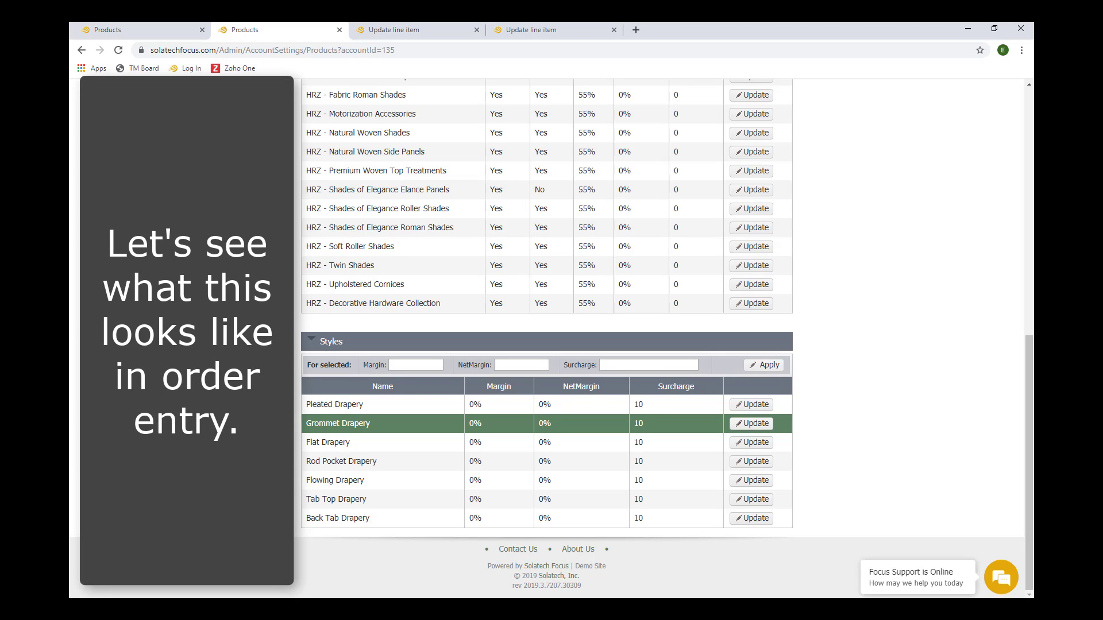
pyautogui.click(533, 29)
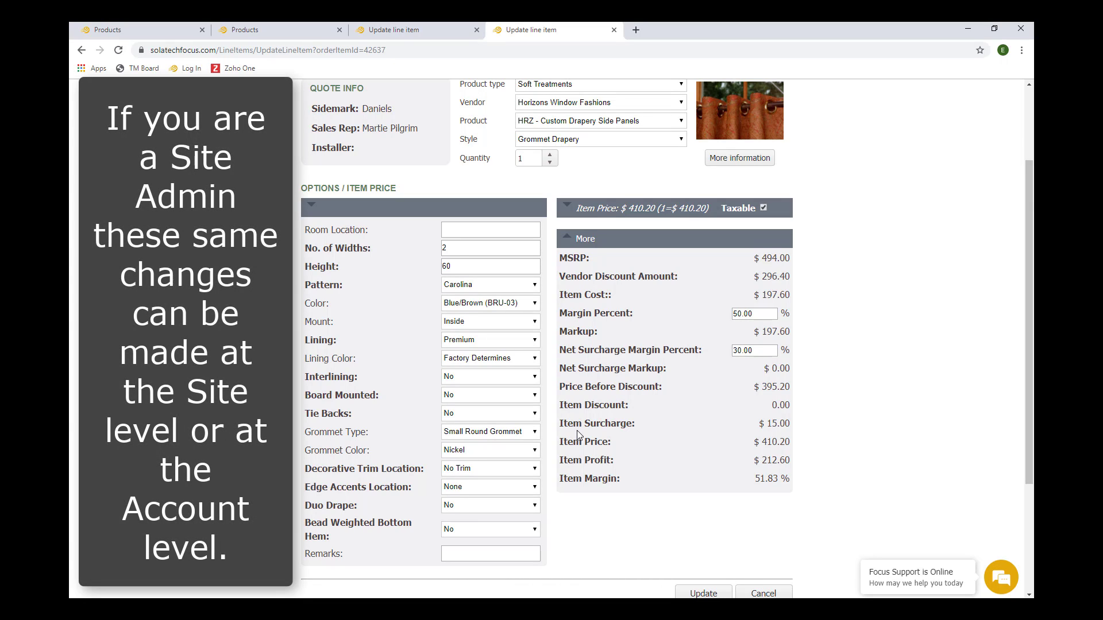
# Step: Log in again as a Site Admin and open the site-level product settings
pyautogui.press('F5')
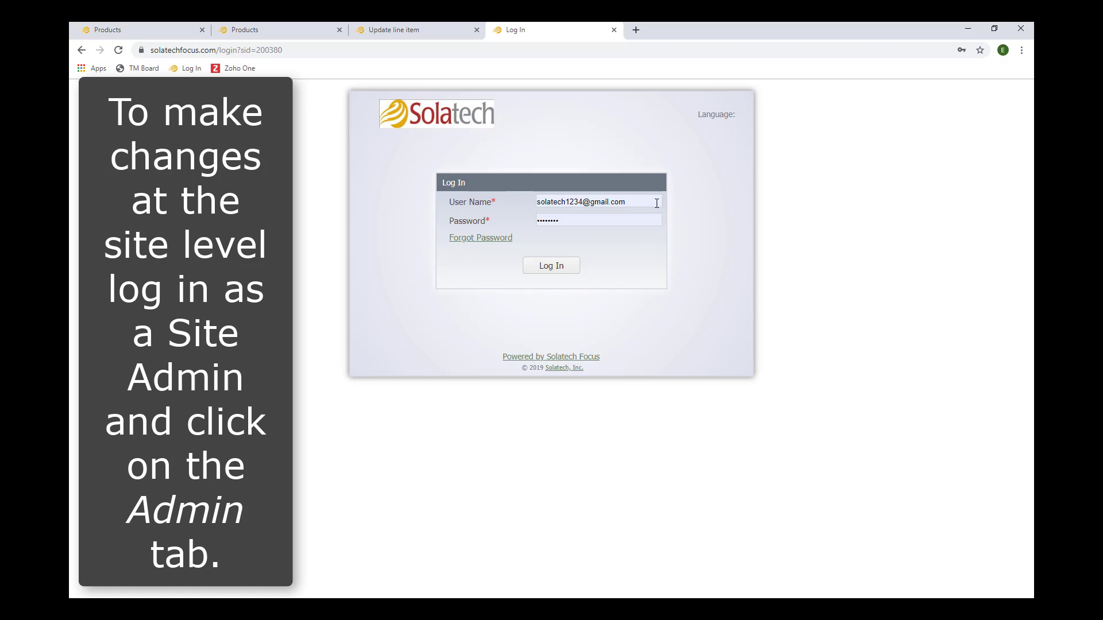
pyautogui.click(552, 264)
pyautogui.click(764, 154)
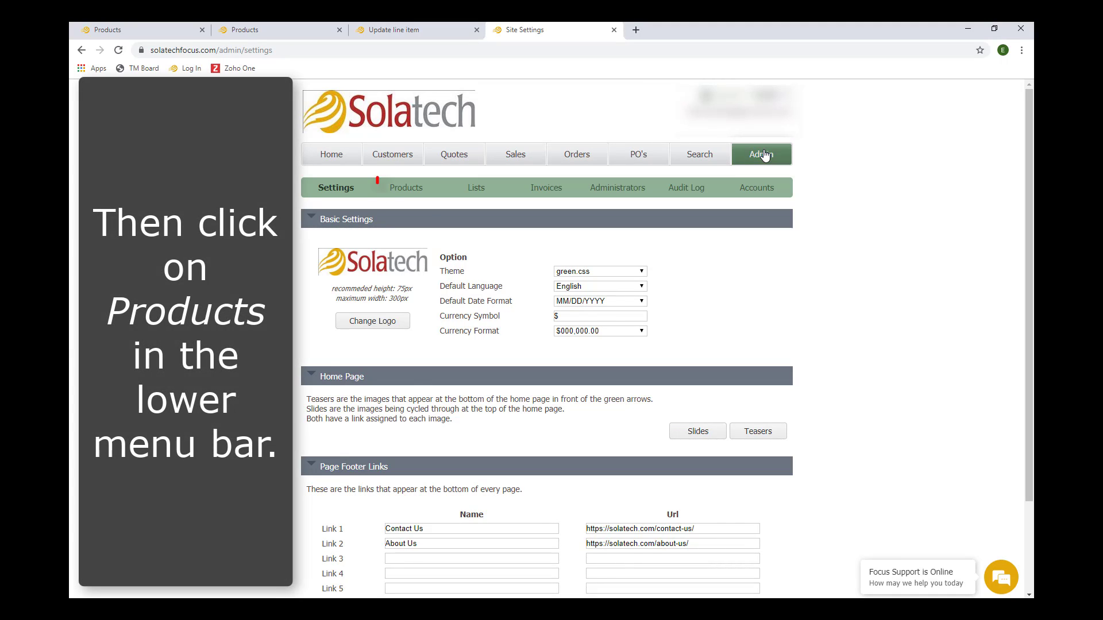
pyautogui.click(402, 194)
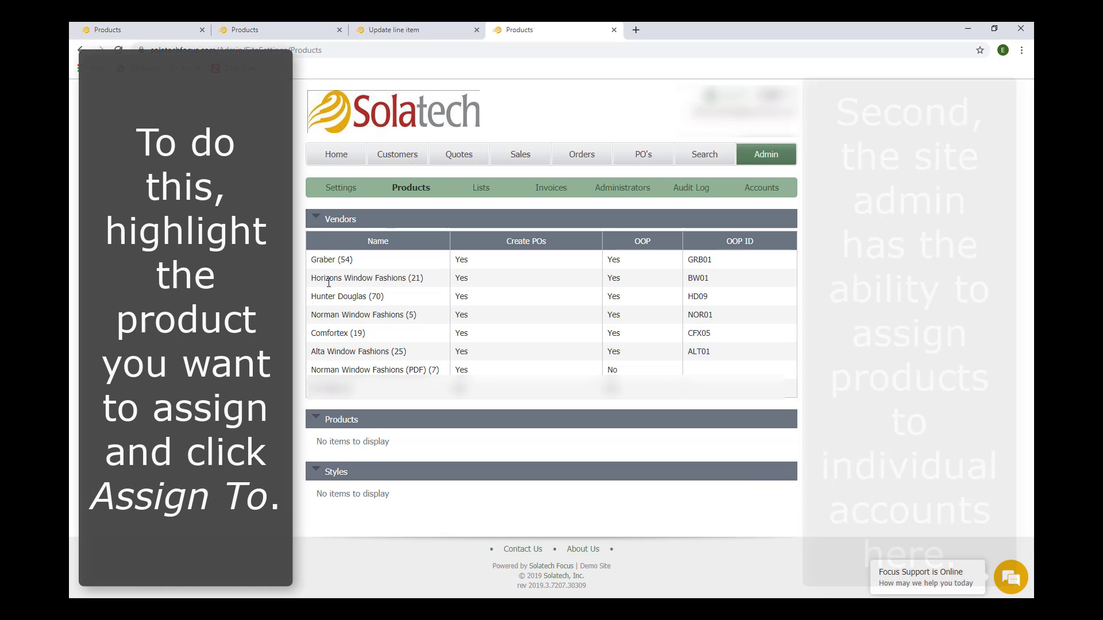
# Step: Open the account assignments of Horizons' HRZ - Custom Drapery Side Panels and save them with every listed account assigned
pyautogui.click(329, 280)
pyautogui.scroll(-3, 329, 282)
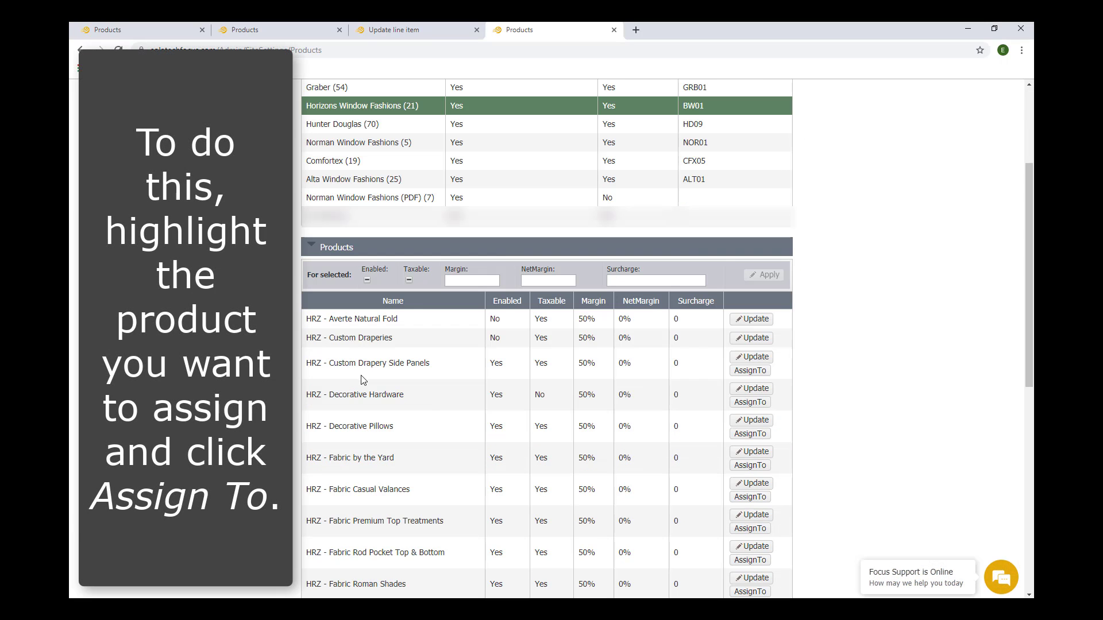
pyautogui.click(373, 365)
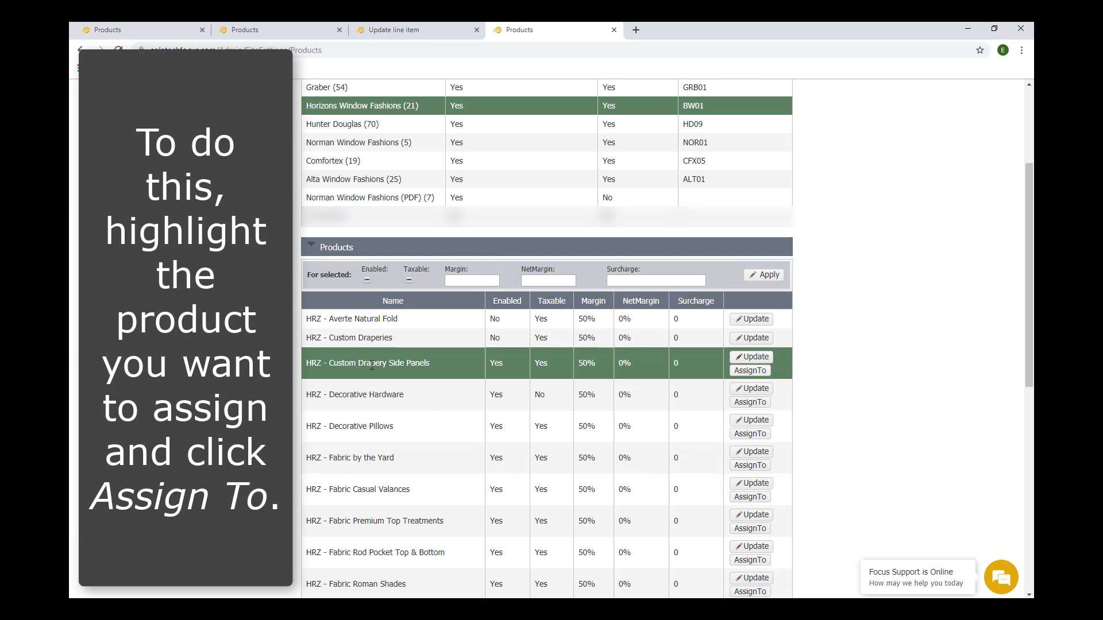
pyautogui.click(745, 372)
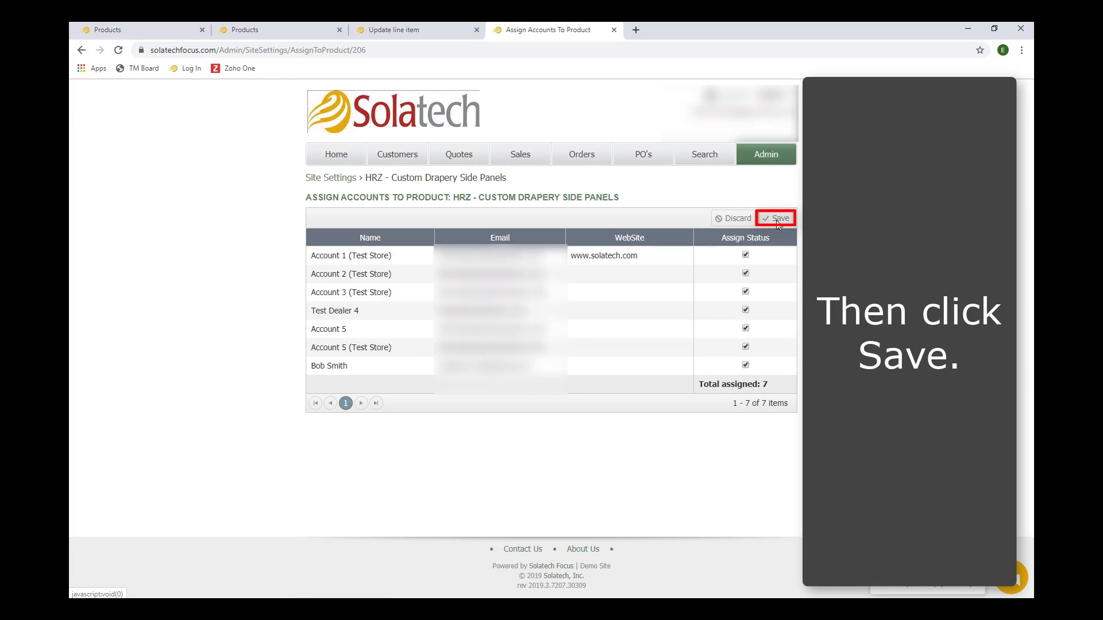
pyautogui.click(776, 219)
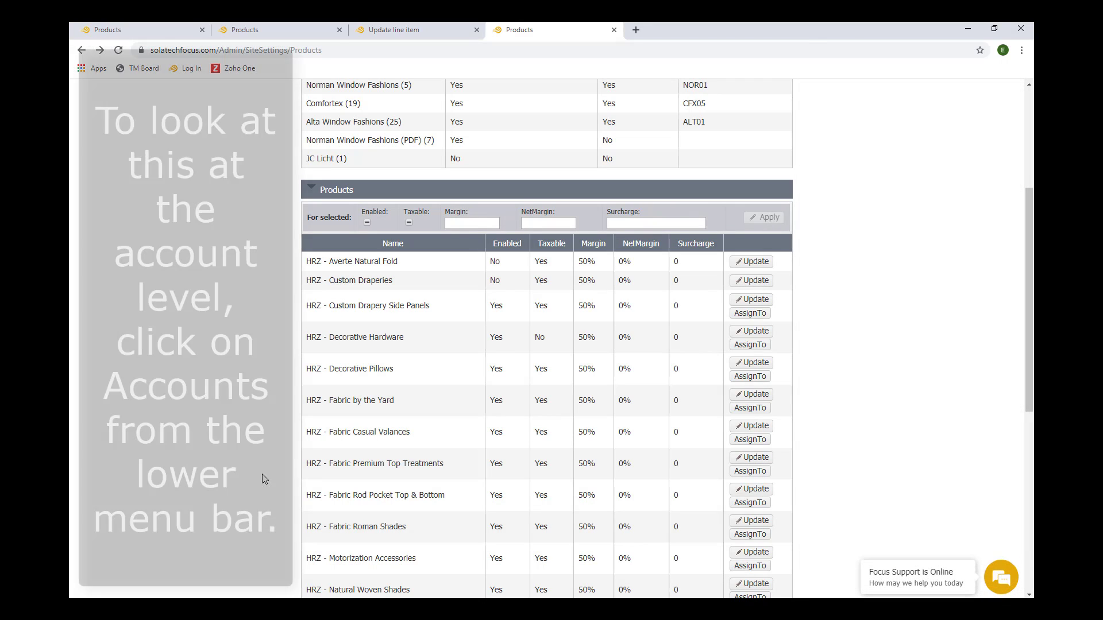
# Step: Open the last account in the site's accounts list and show its account-level product settings
pyautogui.scroll(4, 602, 335)
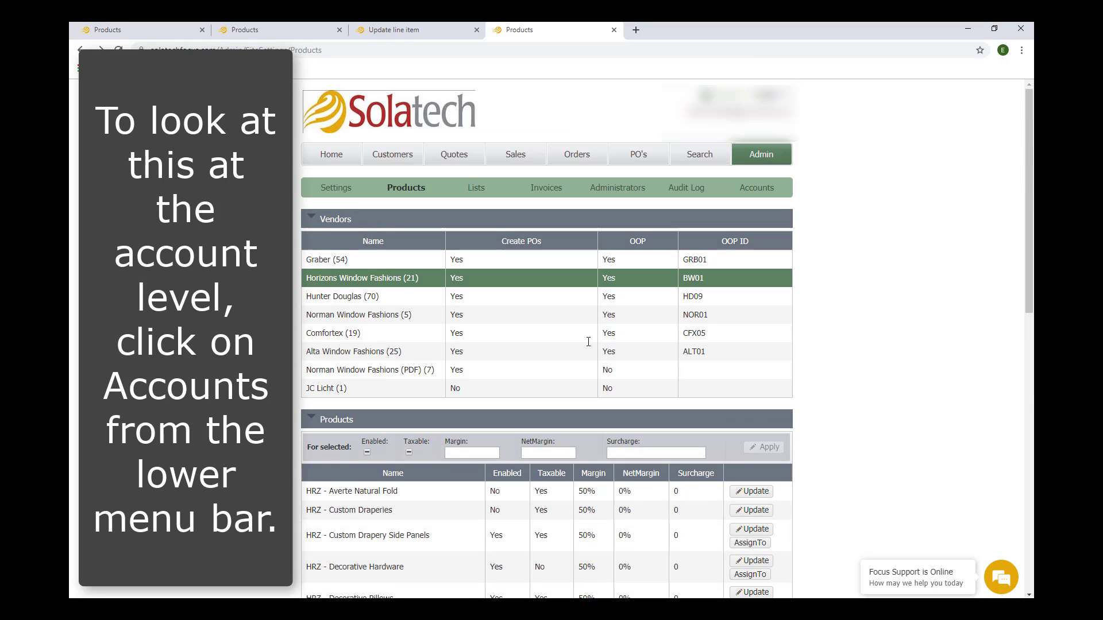
pyautogui.click(752, 192)
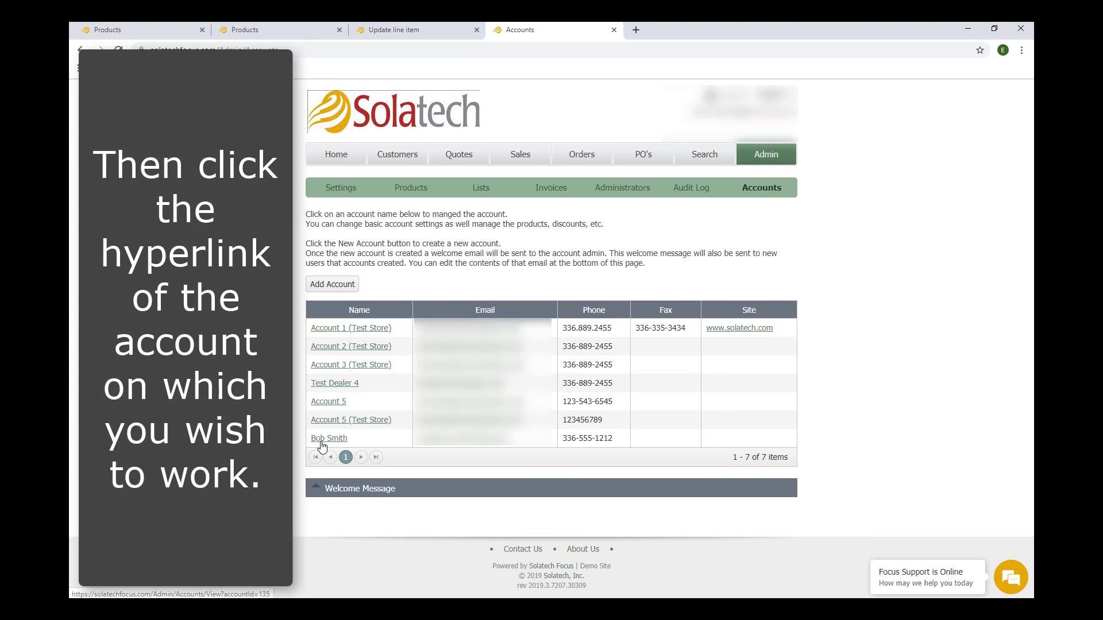
pyautogui.click(322, 443)
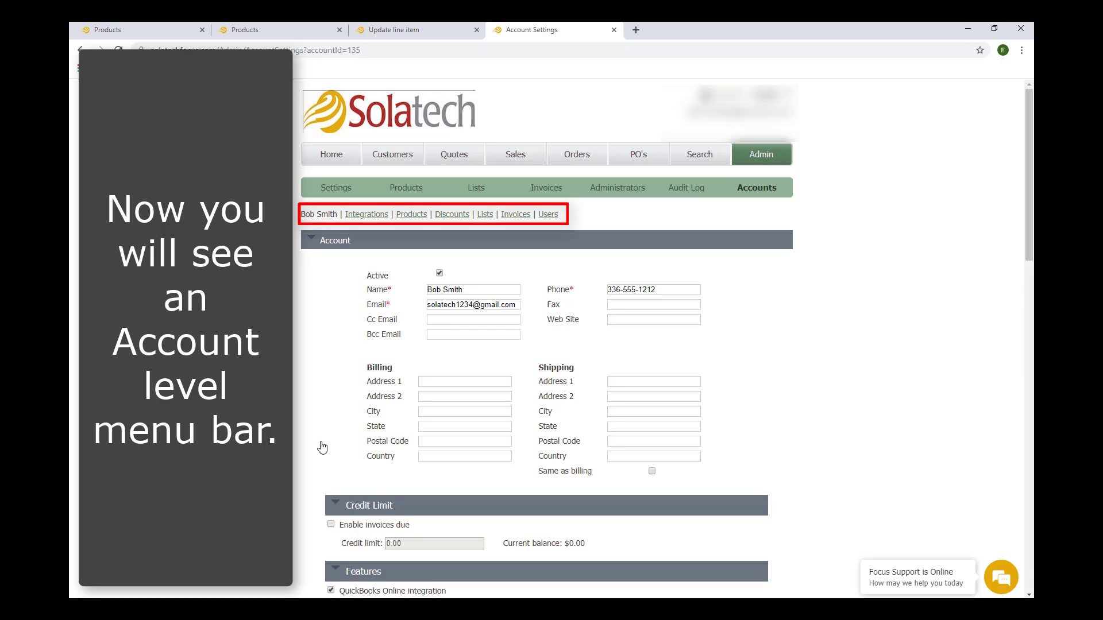
pyautogui.click(410, 220)
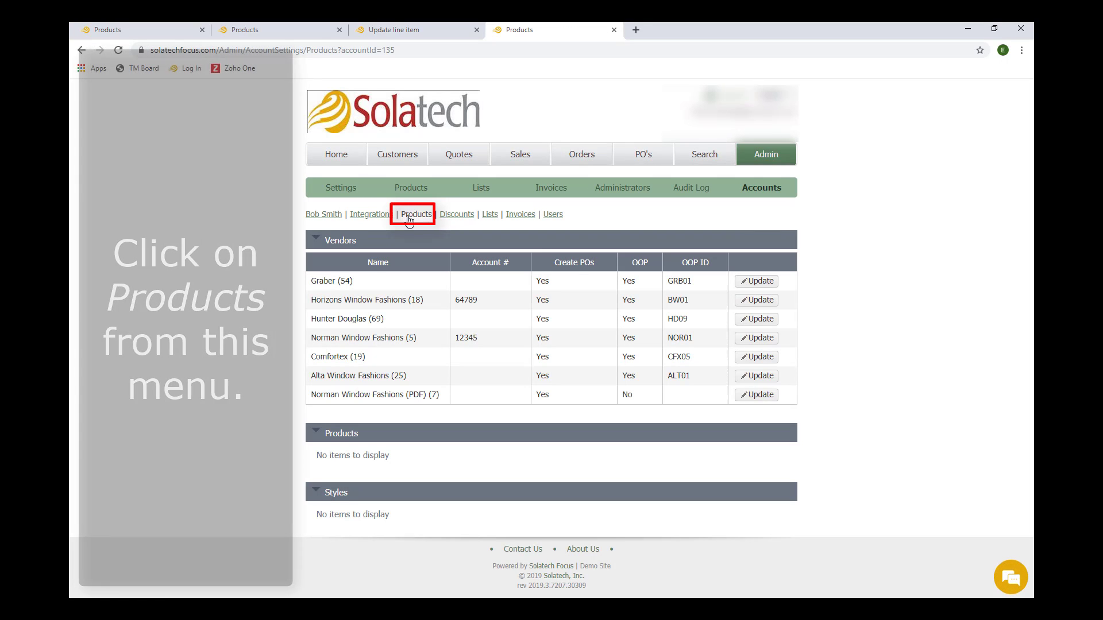